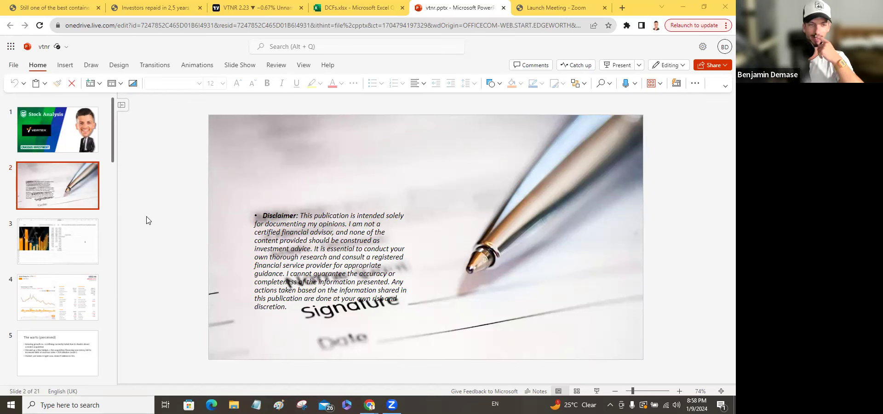
View the Vertex Energy market data on slide 4 and the Thesis In A Nutshell on slide 6
{"action": "left_click", "coordinate": [79, 298]}
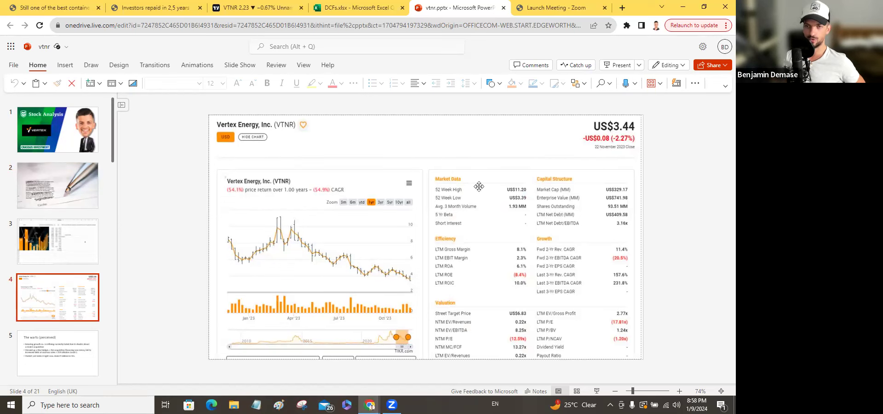
{"action": "scroll", "coordinate": [71, 226], "scroll_direction": "down", "scroll_amount": 3}
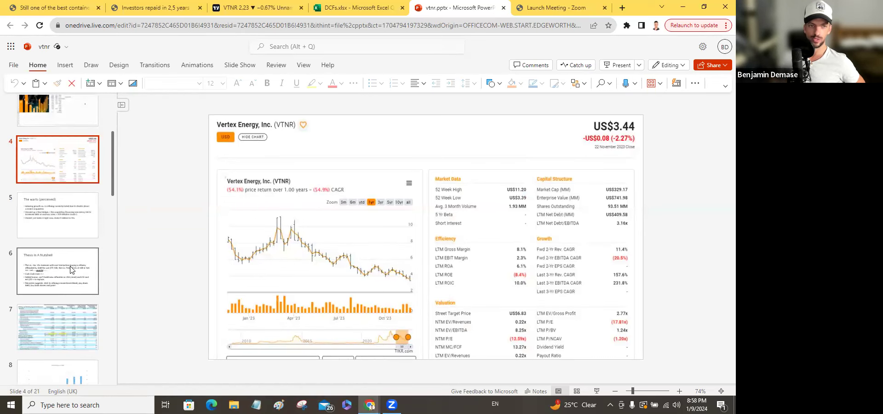
{"action": "left_click", "coordinate": [72, 270]}
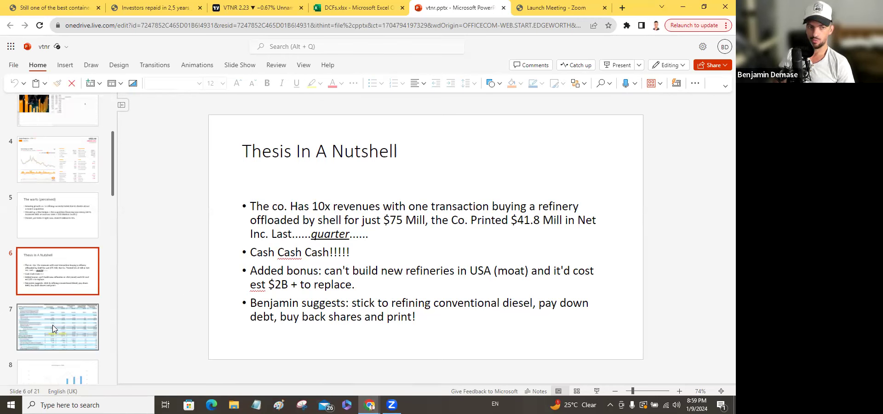
Browse the remaining slide thumbnails and open slide 14 with the long-term debt table
{"action": "scroll", "coordinate": [52, 324], "scroll_direction": "down", "scroll_amount": 1}
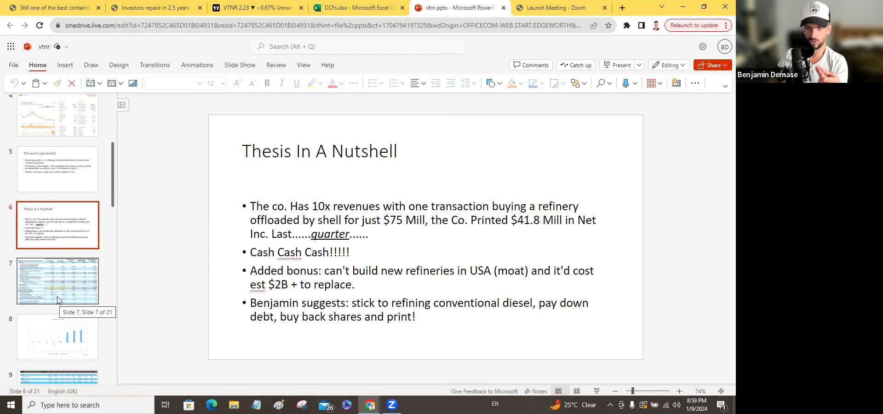
{"action": "scroll", "coordinate": [51, 340], "scroll_direction": "down", "scroll_amount": 1}
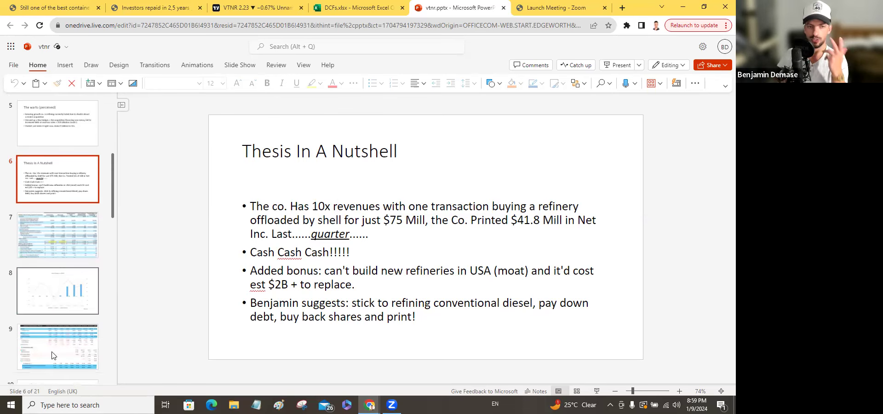
{"action": "scroll", "coordinate": [54, 352], "scroll_direction": "down", "scroll_amount": 2}
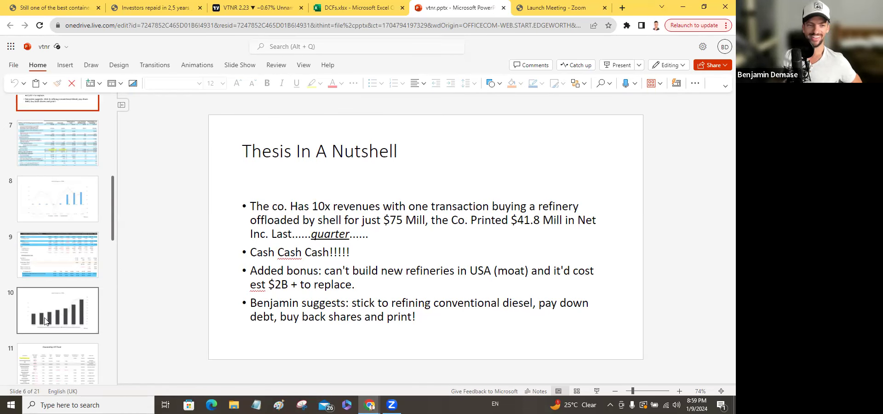
{"action": "scroll", "coordinate": [45, 325], "scroll_direction": "down", "scroll_amount": 2}
{"action": "scroll", "coordinate": [45, 325], "scroll_direction": "down", "scroll_amount": 2}
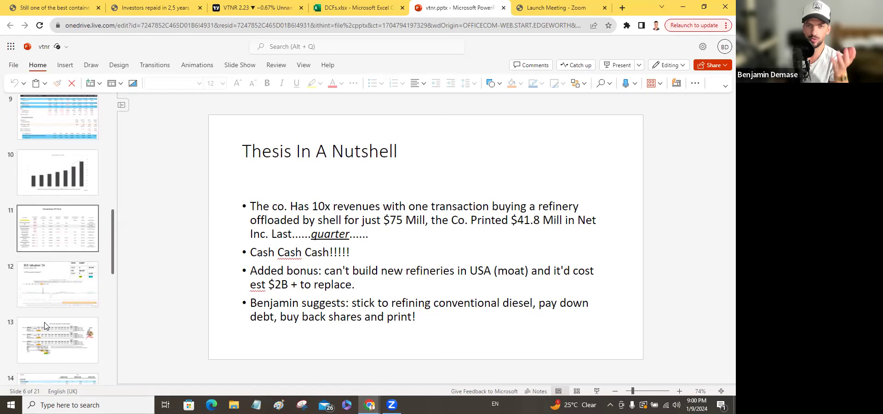
{"action": "left_click", "coordinate": [46, 331]}
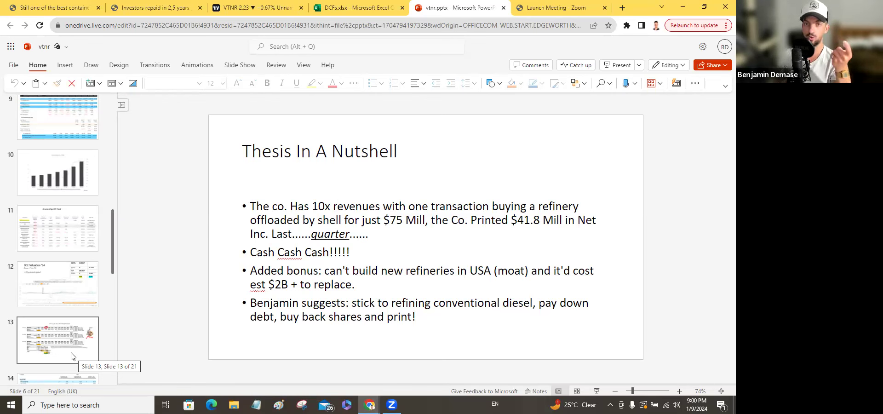
{"action": "scroll", "coordinate": [57, 352], "scroll_direction": "down", "scroll_amount": 3}
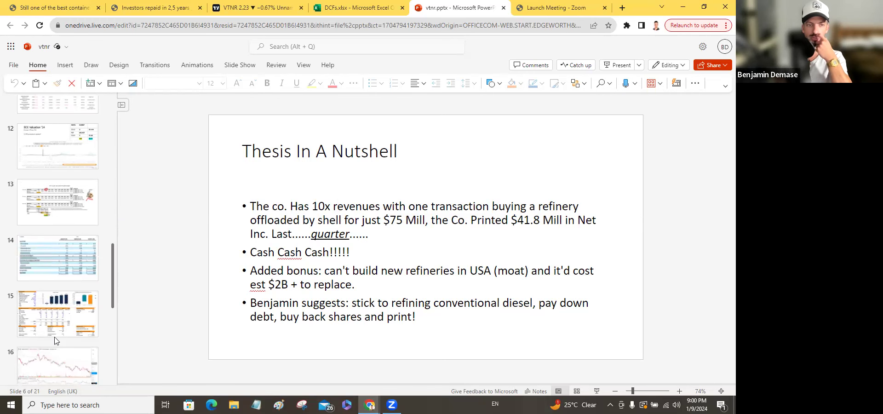
{"action": "left_click", "coordinate": [63, 275]}
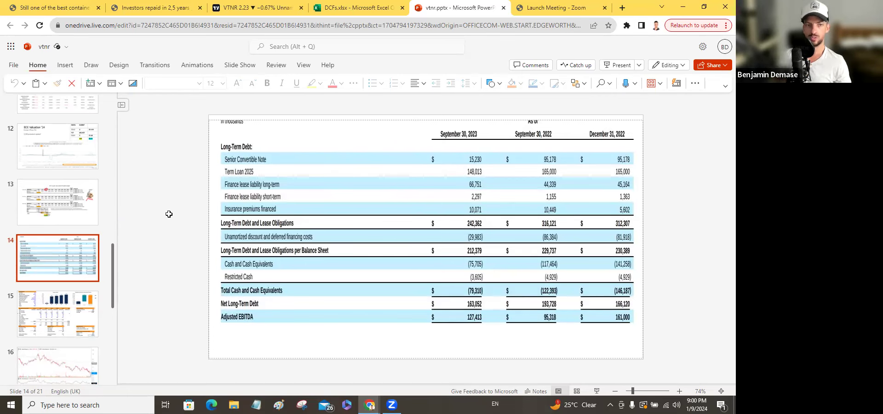
Switch to the DCFs workbook in Excel and check the VTNR sheet's debt assumption against the debt slide
{"action": "key", "text": "ctrl+shift+Tab"}
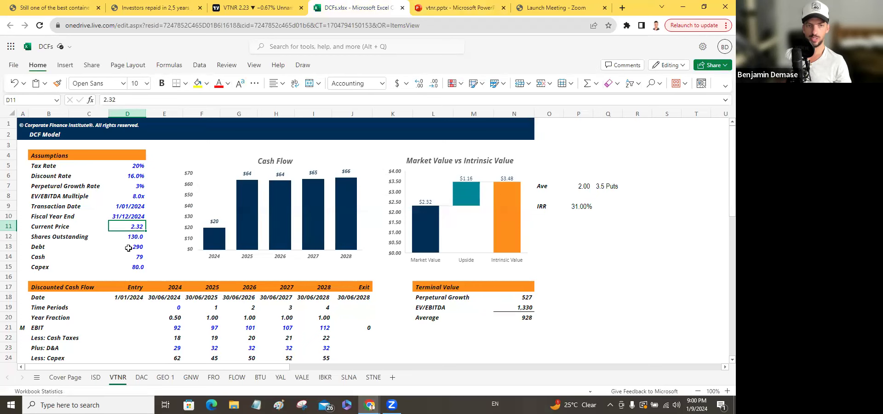
{"action": "left_click", "coordinate": [442, 9]}
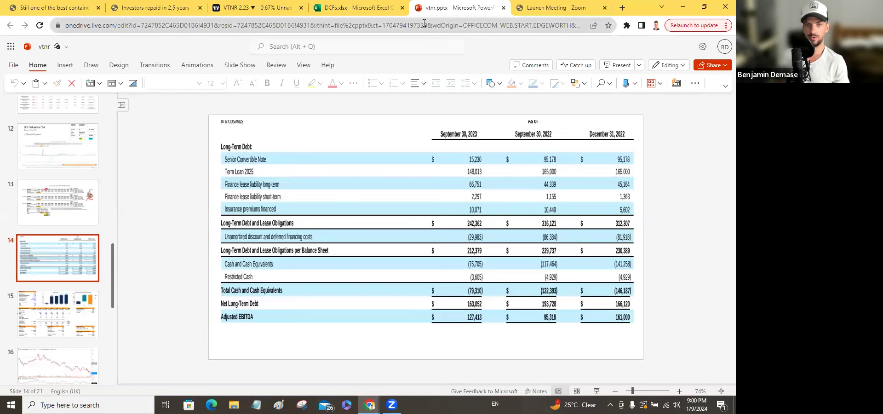
{"action": "left_click", "coordinate": [364, 8]}
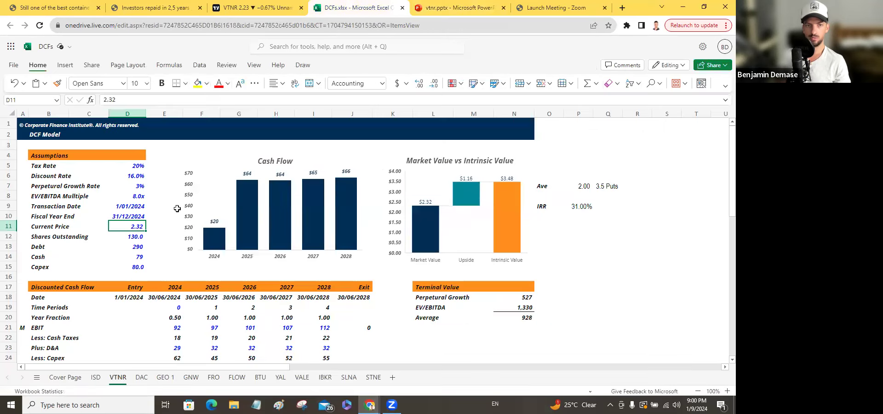
{"action": "left_click", "coordinate": [128, 247]}
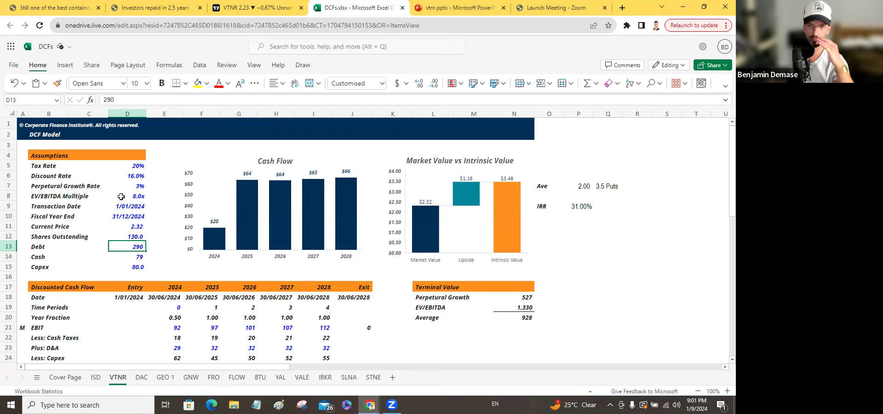
{"action": "scroll", "coordinate": [117, 203], "scroll_direction": "down", "scroll_amount": 2}
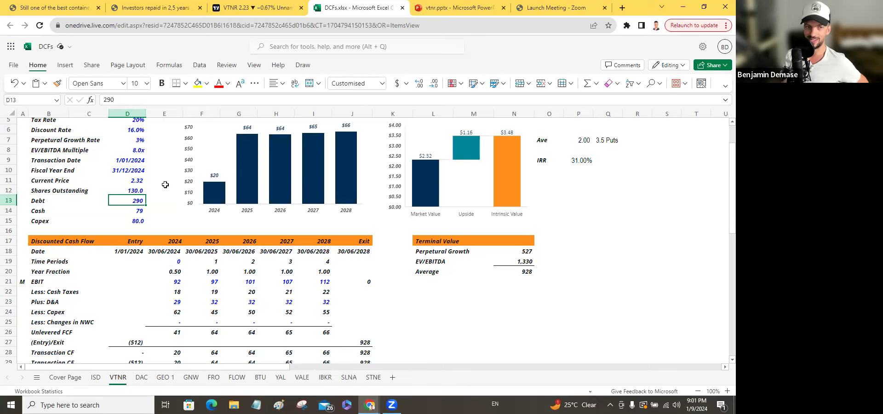
Compare the DCF on slide 15 of the PowerPoint deck with the cash flow, valuation and return sections of the Excel VTNR sheet
{"action": "left_click", "coordinate": [430, 9]}
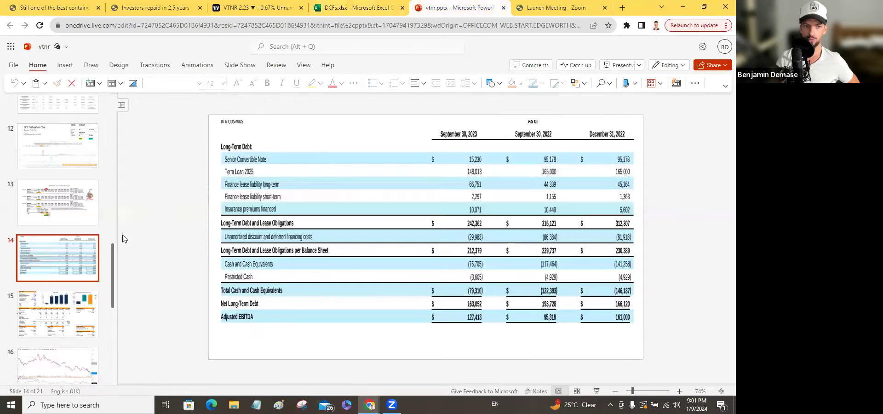
{"action": "left_click", "coordinate": [84, 294]}
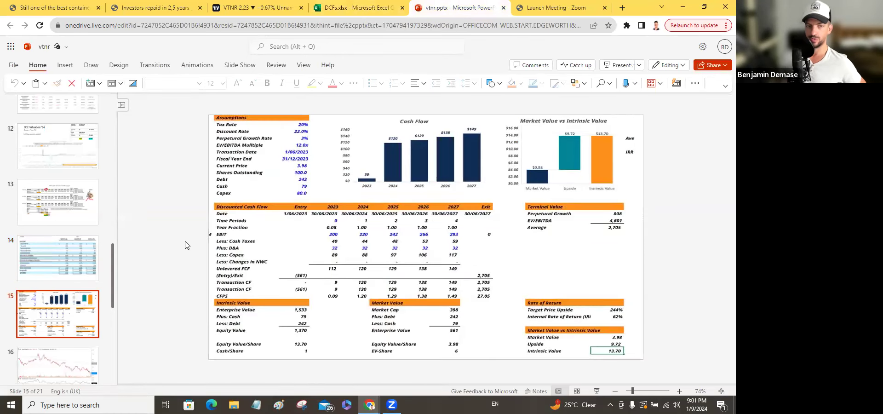
{"action": "left_click", "coordinate": [338, 10]}
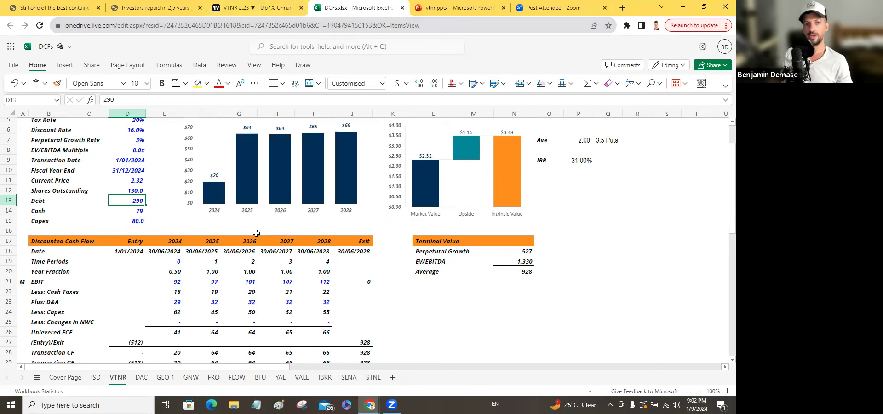
{"action": "scroll", "coordinate": [161, 282], "scroll_direction": "down", "scroll_amount": 2}
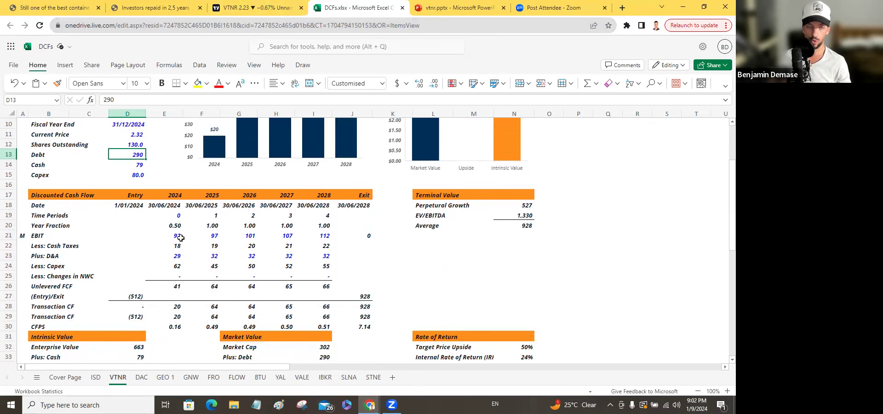
{"action": "scroll", "coordinate": [243, 252], "scroll_direction": "up", "scroll_amount": 2}
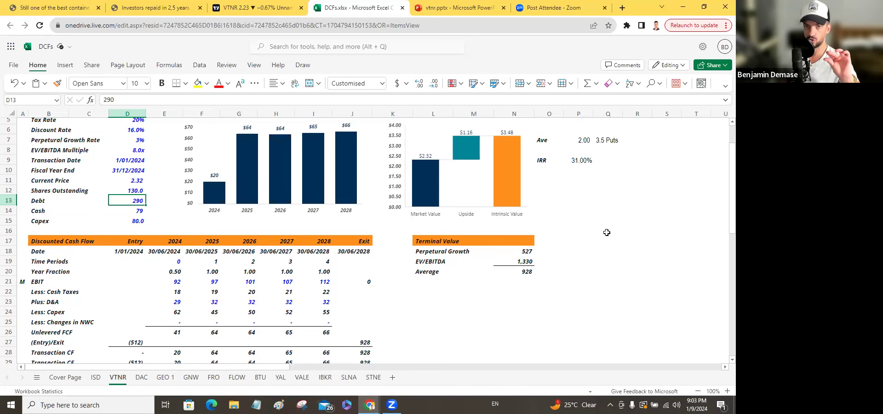
{"action": "scroll", "coordinate": [606, 232], "scroll_direction": "down", "scroll_amount": 6}
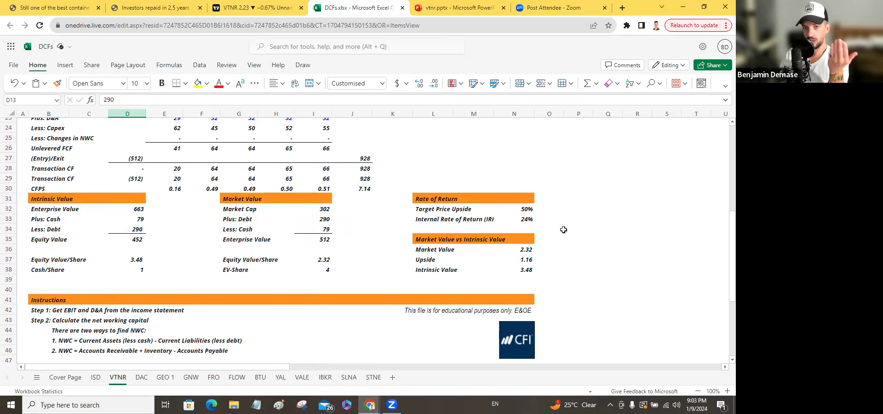
{"action": "scroll", "coordinate": [563, 230], "scroll_direction": "up", "scroll_amount": 6}
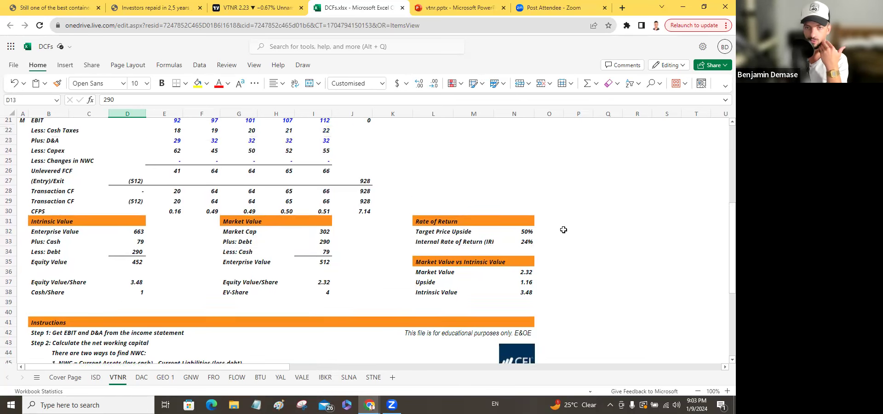
{"action": "scroll", "coordinate": [563, 230], "scroll_direction": "up", "scroll_amount": 2}
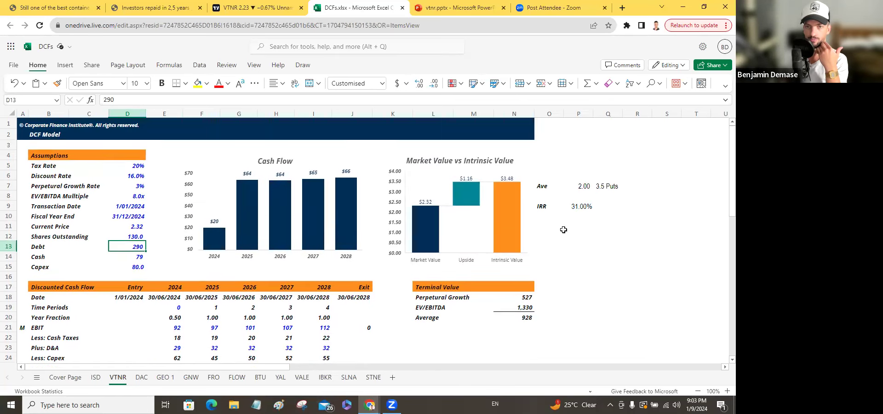
Set the Current Price assumption to 2 and check the Rate of Return section
{"action": "left_click", "coordinate": [130, 225]}
{"action": "type", "text": "2"}
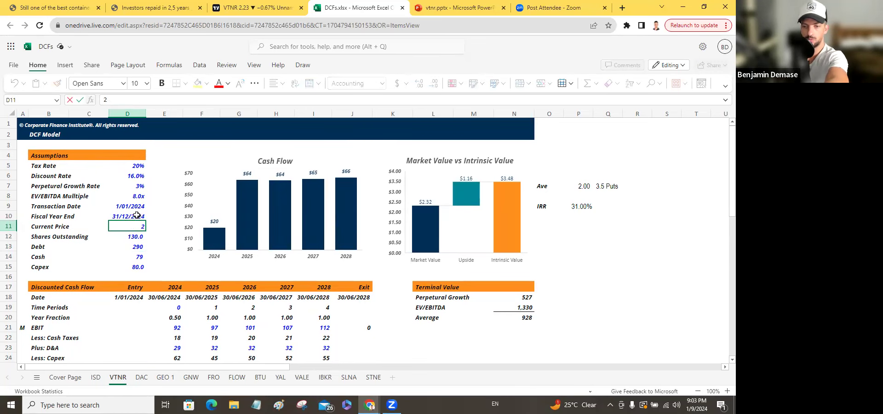
{"action": "key", "text": "Return"}
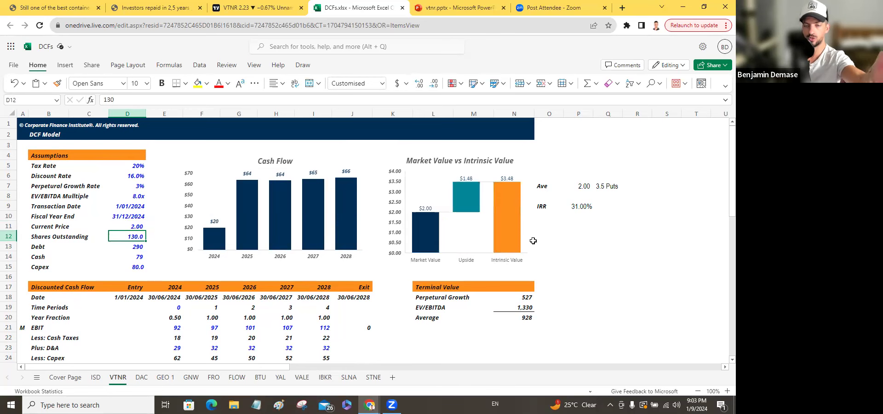
{"action": "scroll", "coordinate": [547, 253], "scroll_direction": "down", "scroll_amount": 6}
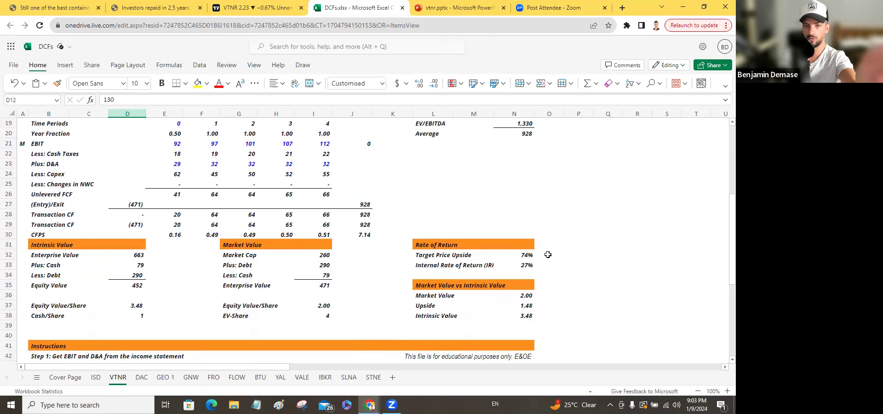
{"action": "scroll", "coordinate": [546, 253], "scroll_direction": "up", "scroll_amount": 6}
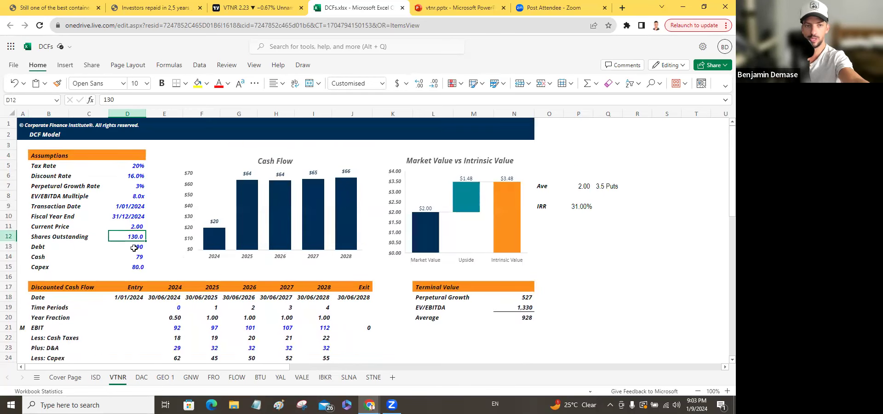
Set the Current Price assumption to 2.32
{"action": "left_click", "coordinate": [128, 226]}
{"action": "type", "text": "2"}
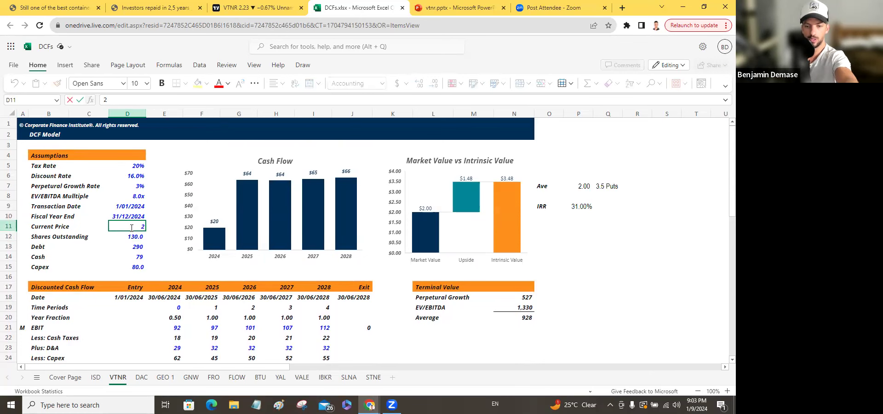
{"action": "type", "text": ".32"}
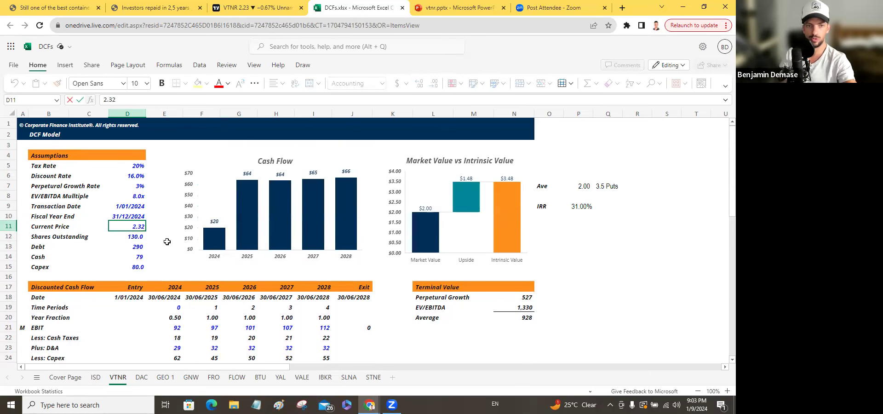
{"action": "key", "text": "Return"}
Set the 2024 EBIT in the Discounted Cash Flow table to 150 and check the valuation charts
{"action": "scroll", "coordinate": [182, 263], "scroll_direction": "down", "scroll_amount": 3}
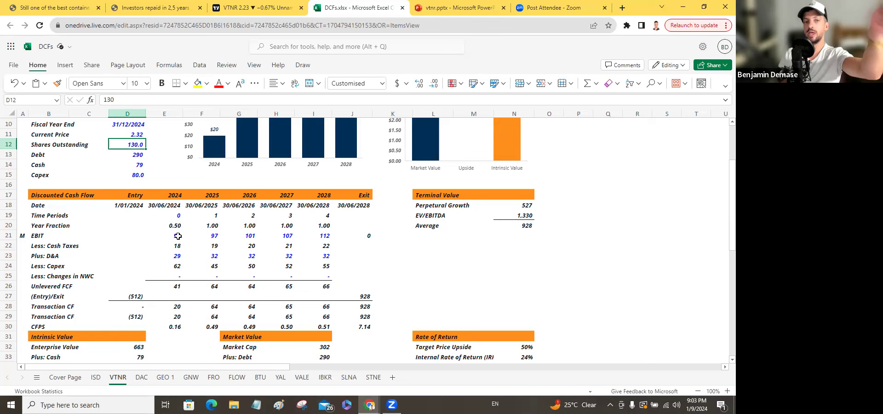
{"action": "left_click", "coordinate": [178, 236]}
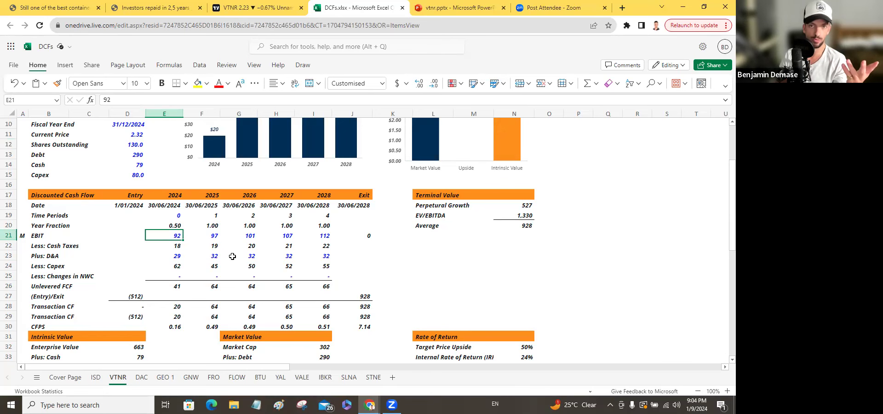
{"action": "type", "text": "1"}
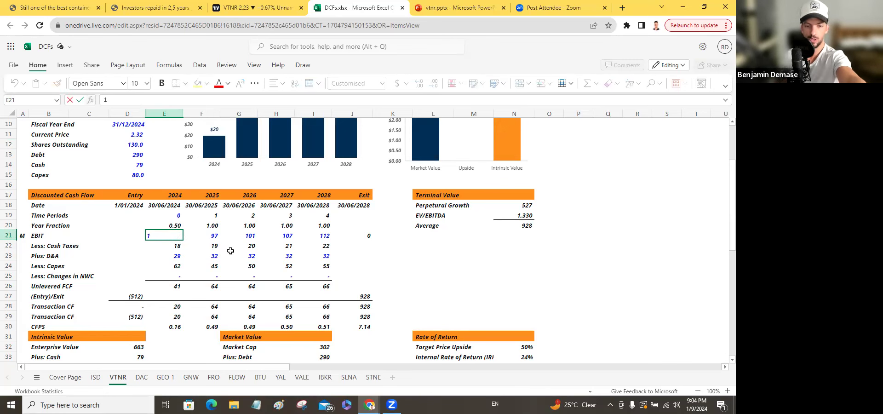
{"action": "type", "text": "5"}
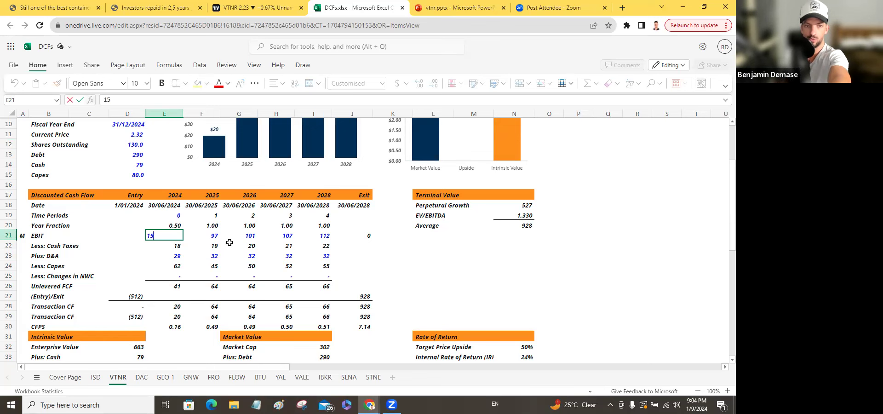
{"action": "type", "text": "0"}
{"action": "key", "text": "Return"}
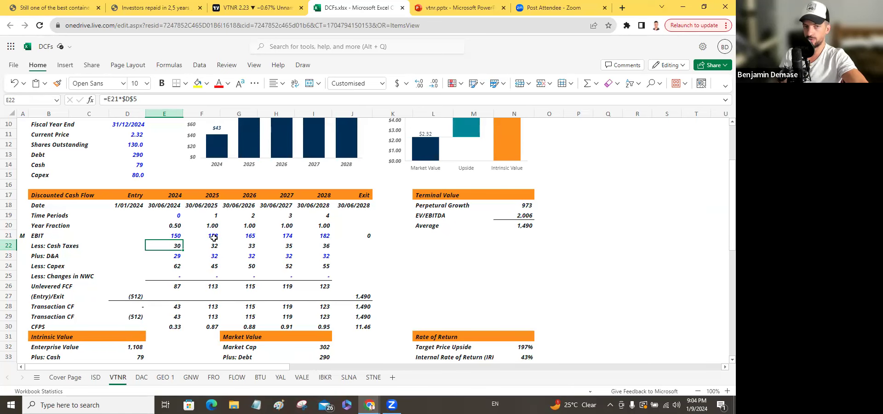
{"action": "scroll", "coordinate": [216, 235], "scroll_direction": "up", "scroll_amount": 2}
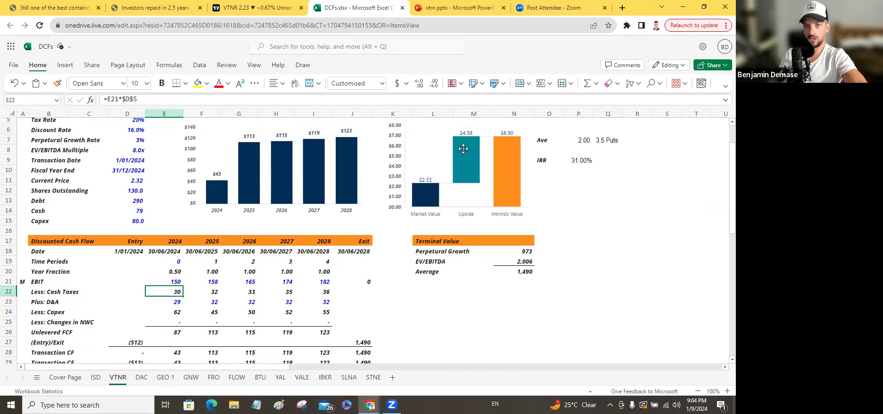
Set the 2024 EBIT in the Discounted Cash Flow table to 90
{"action": "scroll", "coordinate": [519, 188], "scroll_direction": "down", "scroll_amount": 2}
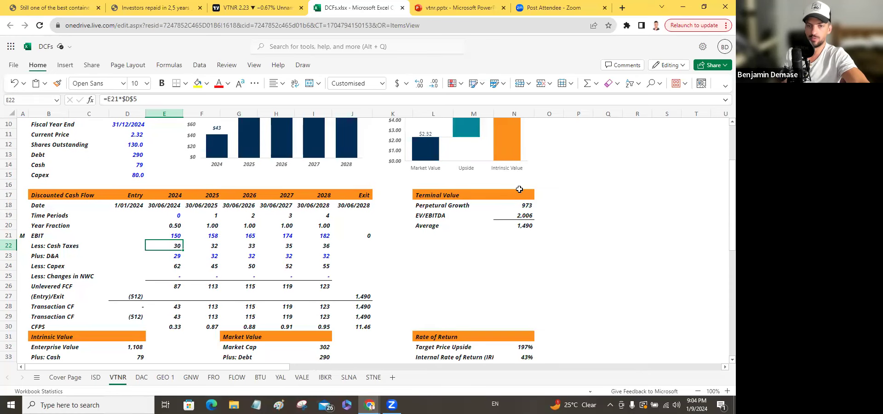
{"action": "scroll", "coordinate": [519, 189], "scroll_direction": "up", "scroll_amount": 2}
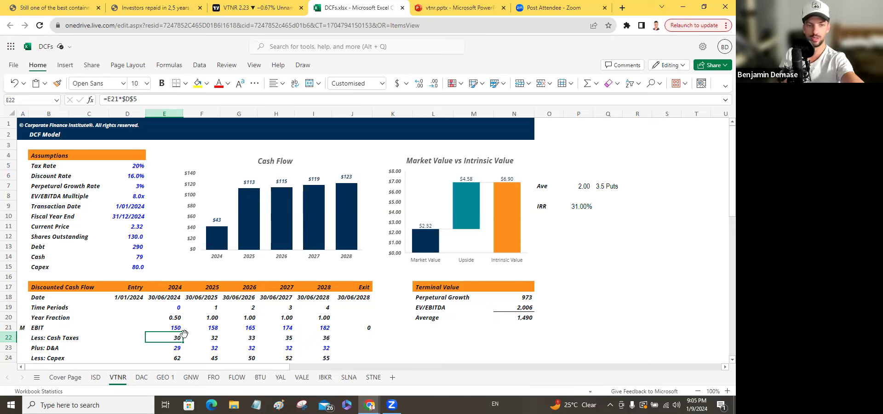
{"action": "key", "text": "Up"}
{"action": "type", "text": "90"}
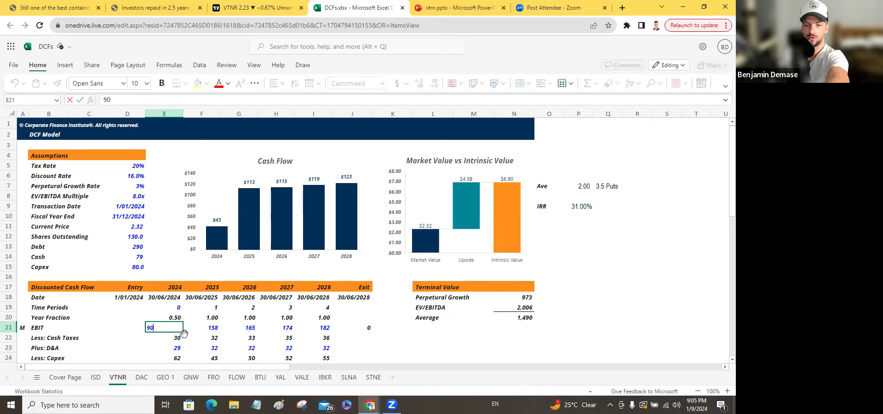
{"action": "key", "text": "Return"}
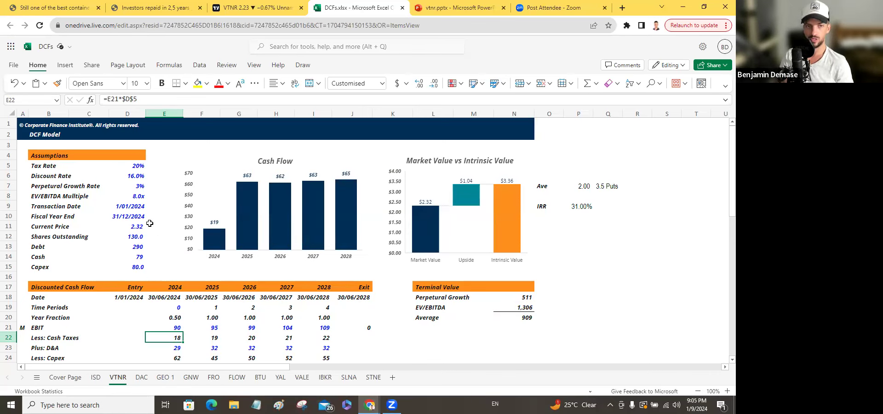
Set the Shares Outstanding assumption to 150 and check the Market Value vs Intrinsic Value chart
{"action": "left_click", "coordinate": [142, 236]}
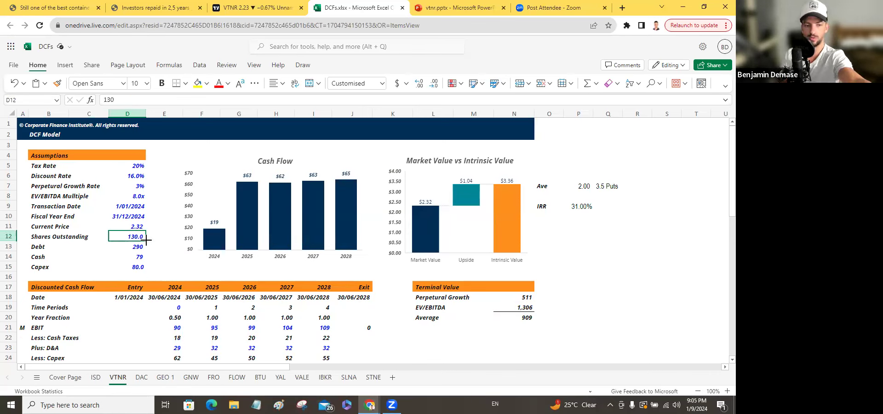
{"action": "type", "text": "150"}
{"action": "key", "text": "Return"}
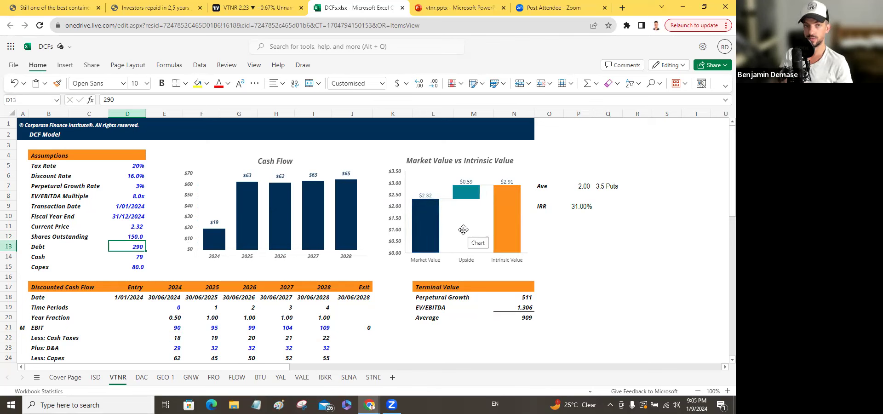
Raise the Shares Outstanding assumption to 200 to test the effect of further dilution on intrinsic value
{"action": "left_click", "coordinate": [140, 236]}
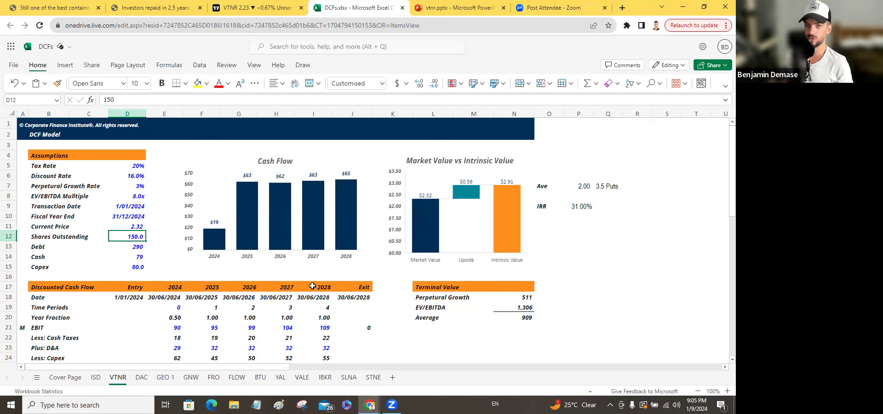
{"action": "type", "text": "200"}
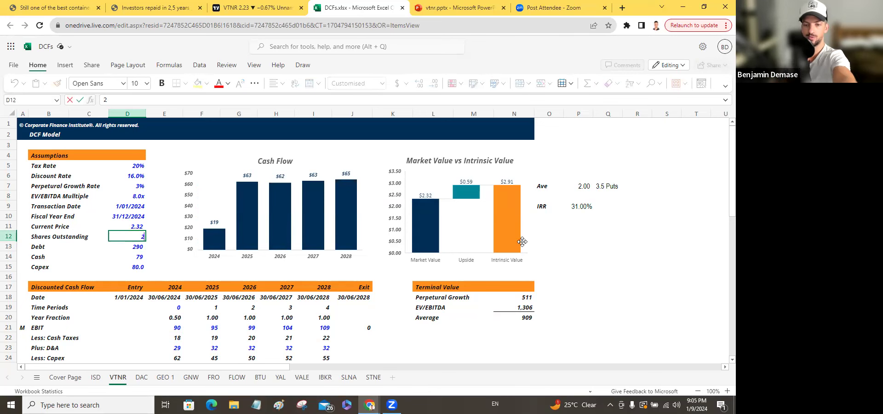
{"action": "key", "text": "Return"}
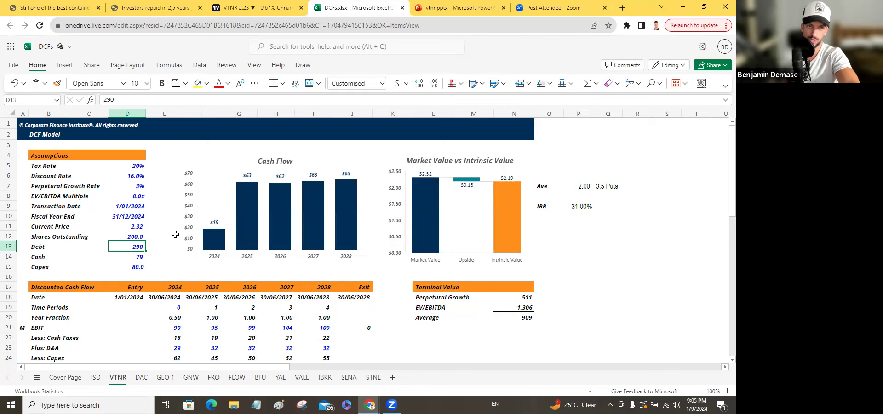
Set the Shares Outstanding assumption to 100 to test the valuation with a reduced share count
{"action": "left_click", "coordinate": [137, 236]}
{"action": "type", "text": "100"}
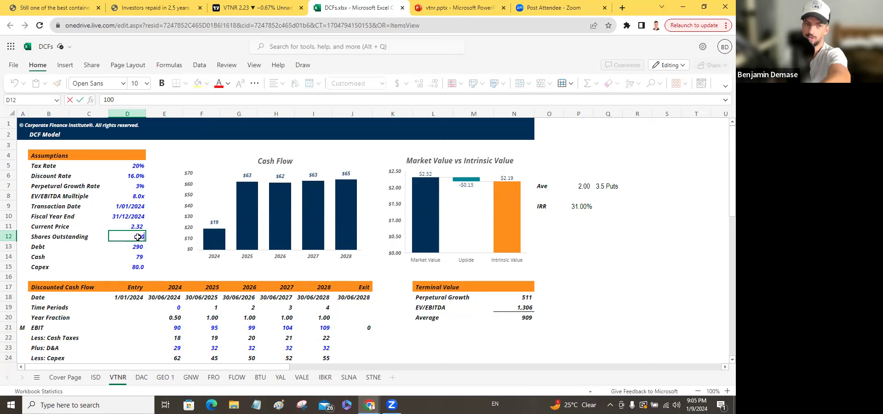
{"action": "key", "text": "Return"}
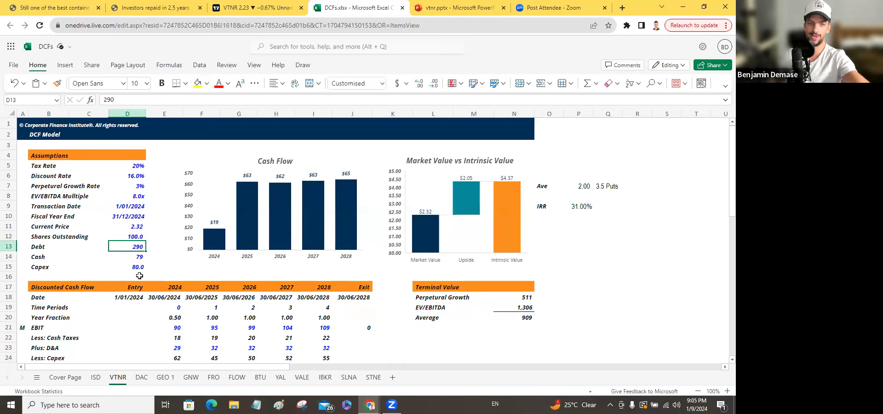